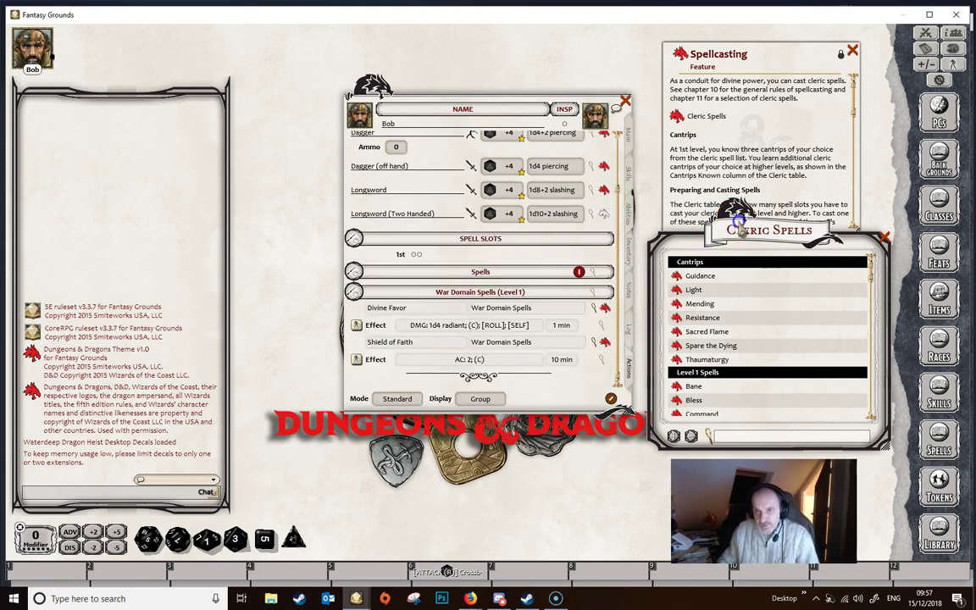
Step: Drag Guidance, Light and Sacred Flame from the Cleric Spells list onto Bob's cantrips
drag(739, 223, 743, 224)
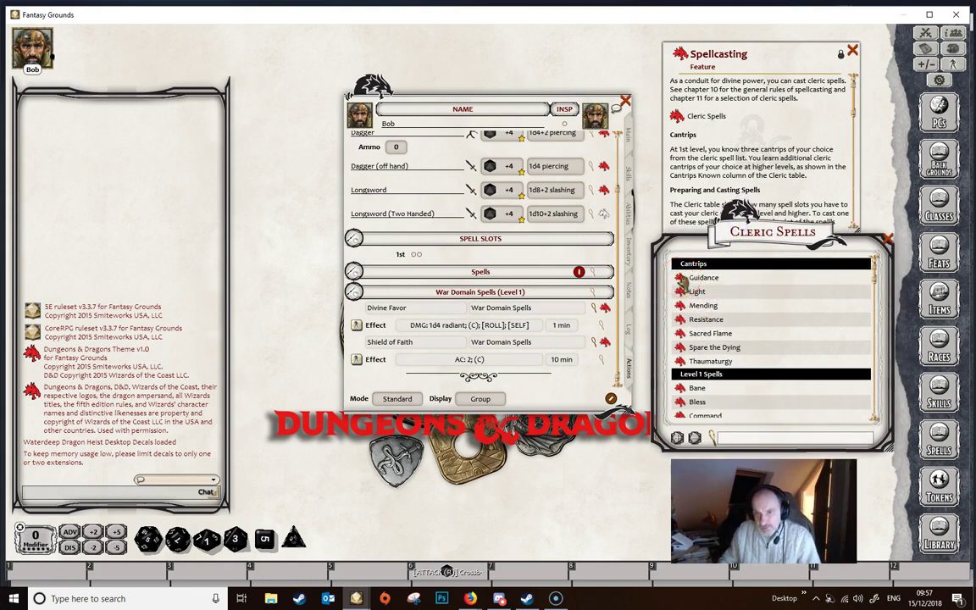
drag(680, 280, 500, 280)
drag(683, 343, 682, 346)
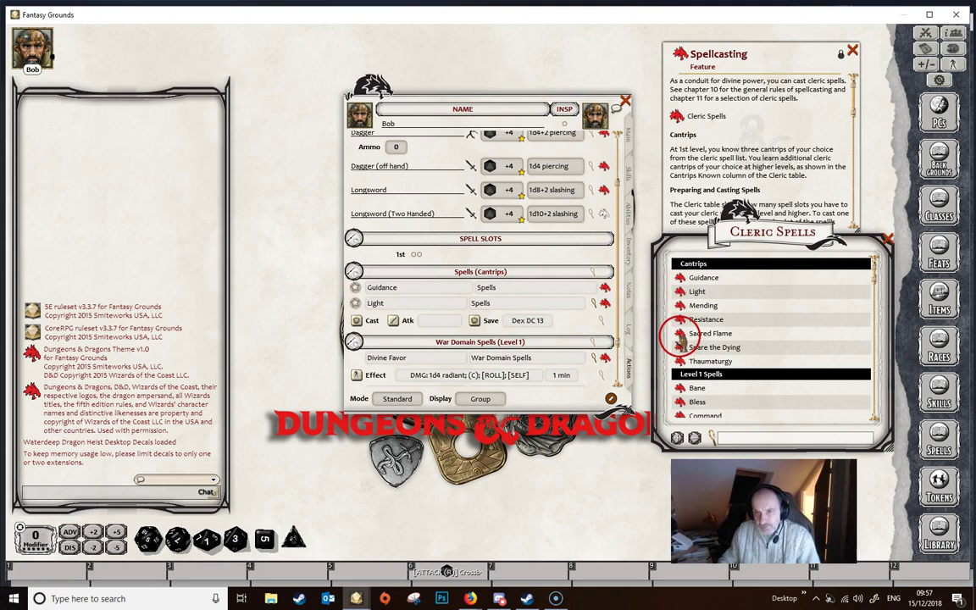
drag(459, 280, 486, 405)
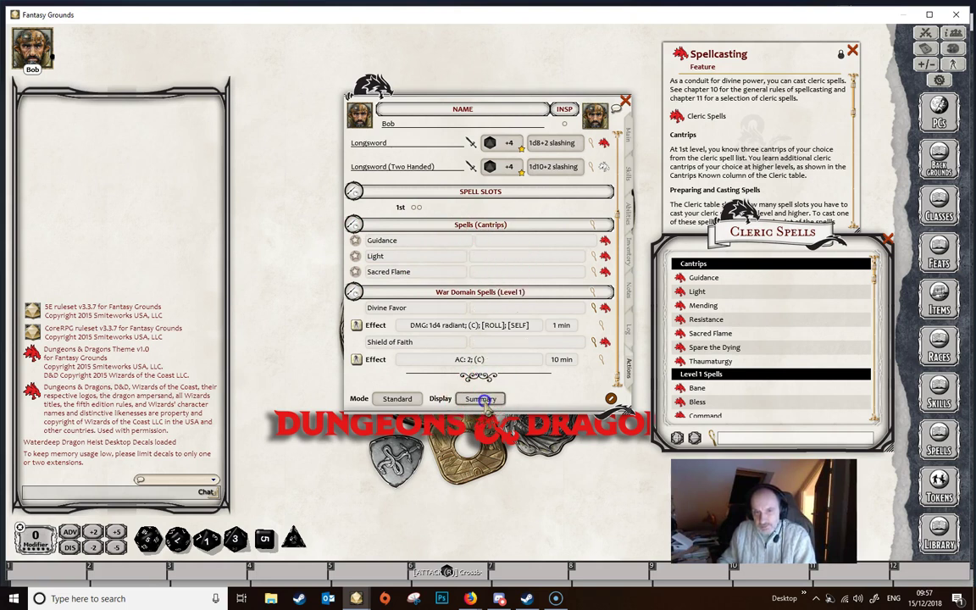
Step: Show spell actions and expand Sacred Flame to reveal its Dex DC 13 save and 1d8 radiant damage
click(485, 404)
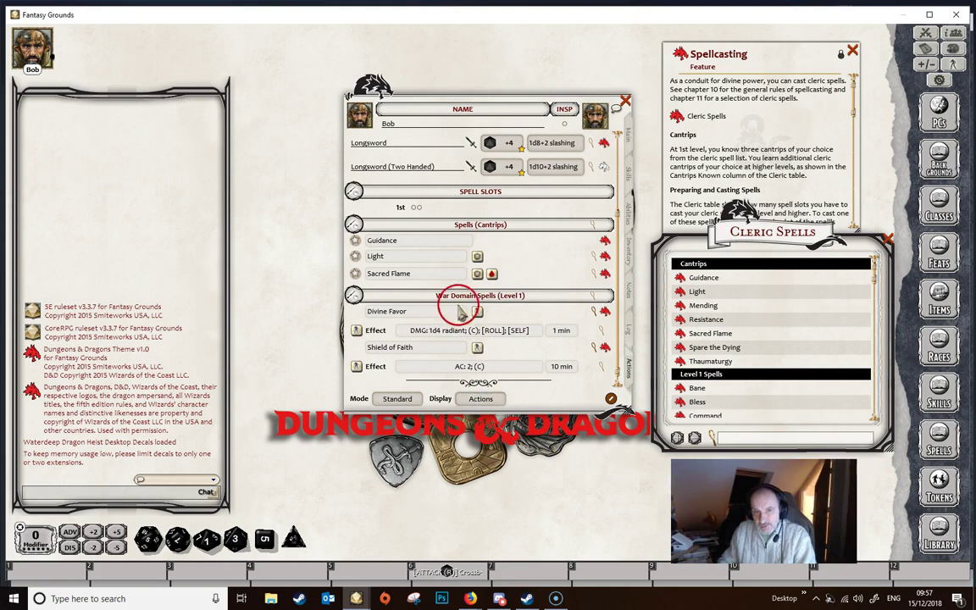
drag(460, 312, 593, 280)
click(592, 273)
drag(354, 305, 536, 301)
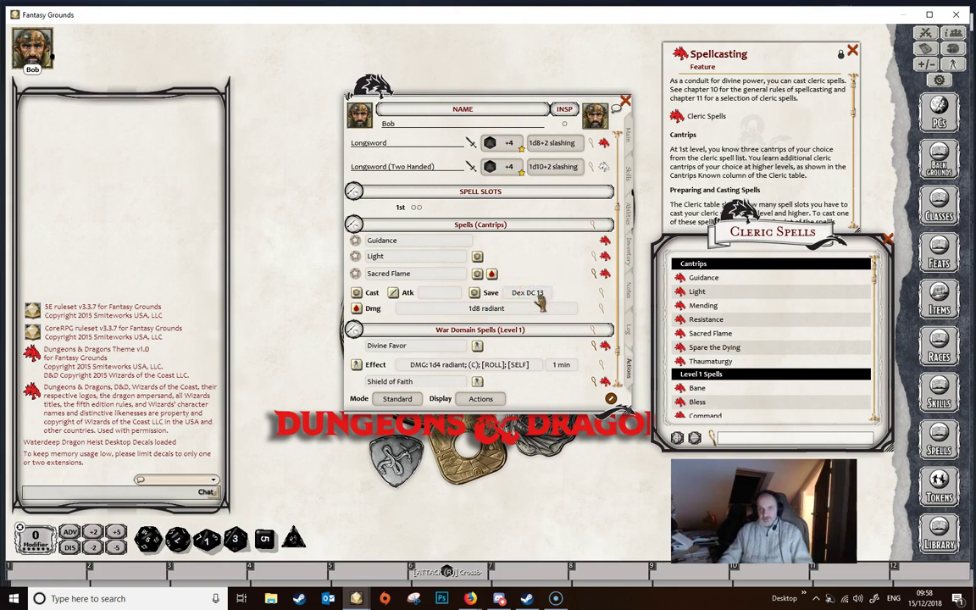
Step: Check Bob's Main tab, return to Actions, and open the Spells group settings (Wis, 4 prepared)
scroll(740, 177, down, 10)
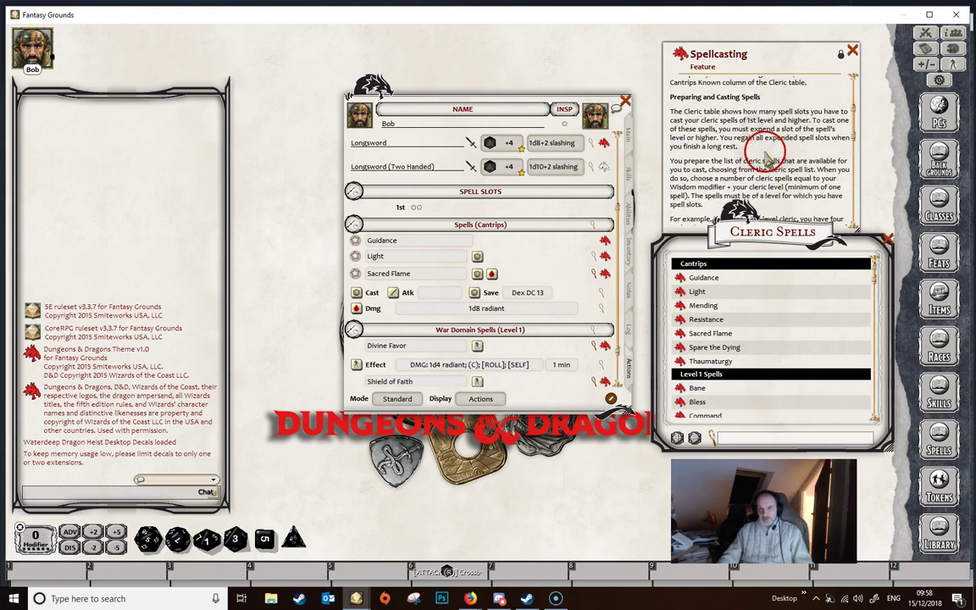
scroll(763, 155, down, 4)
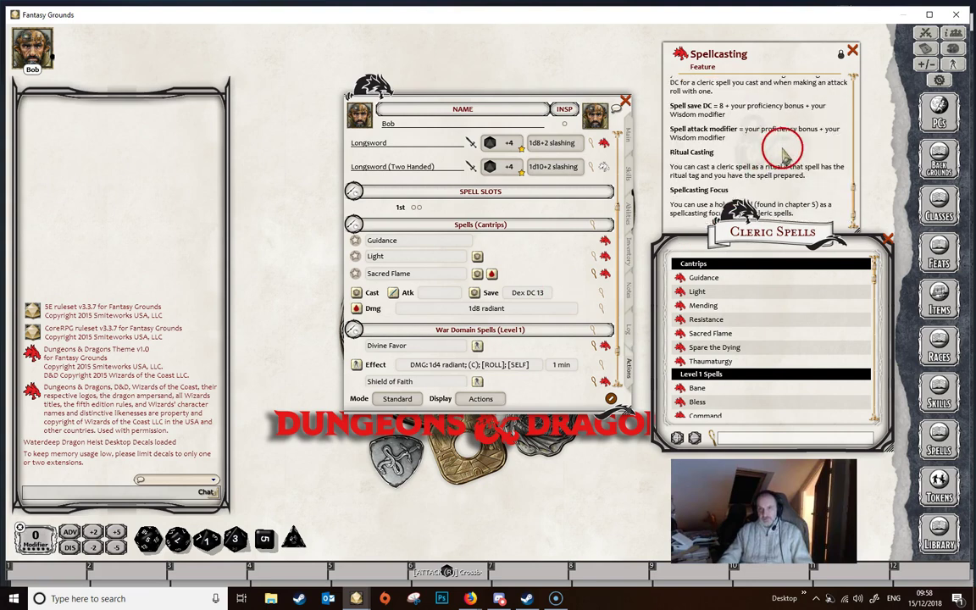
drag(784, 151, 826, 119)
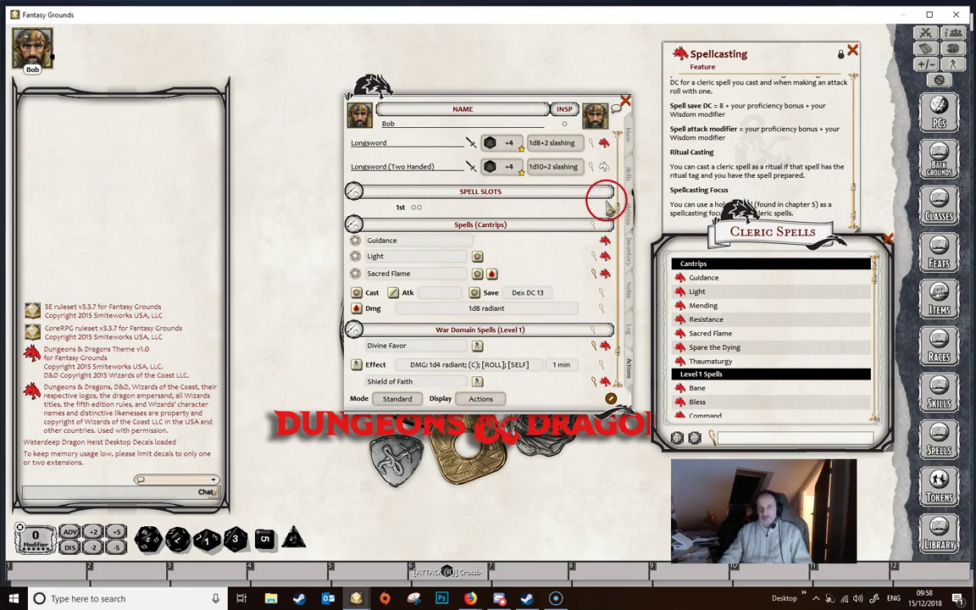
click(628, 136)
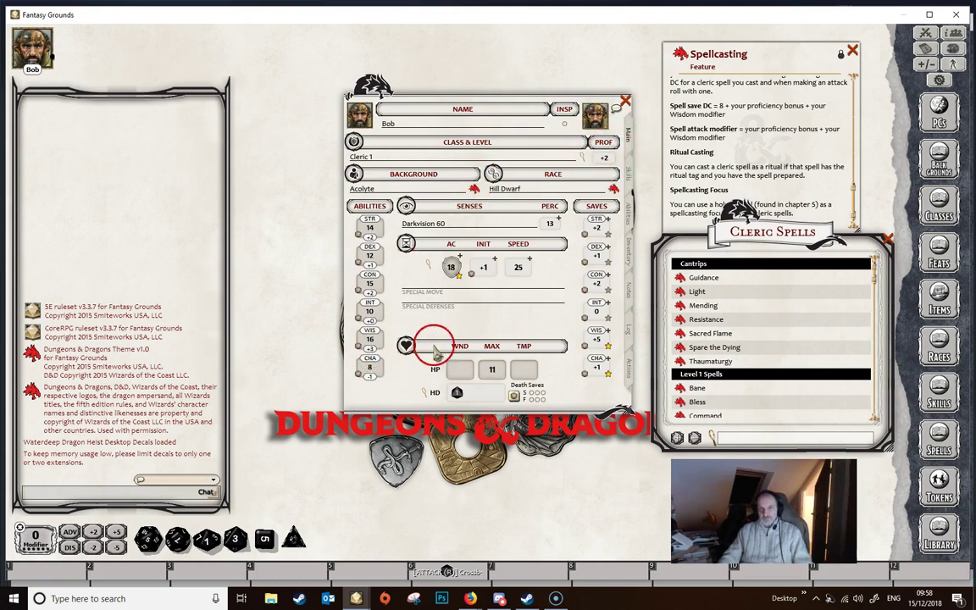
click(629, 376)
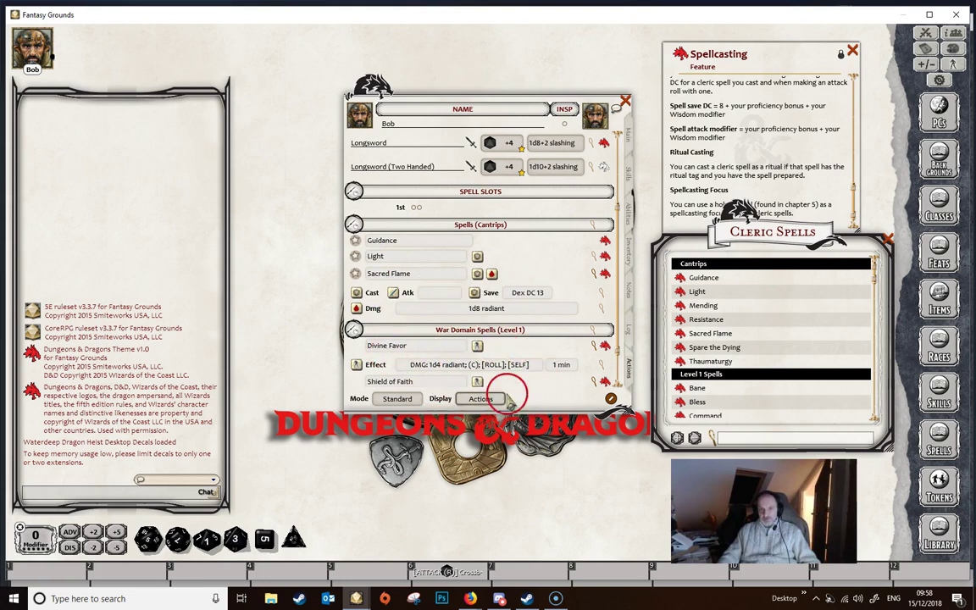
click(594, 231)
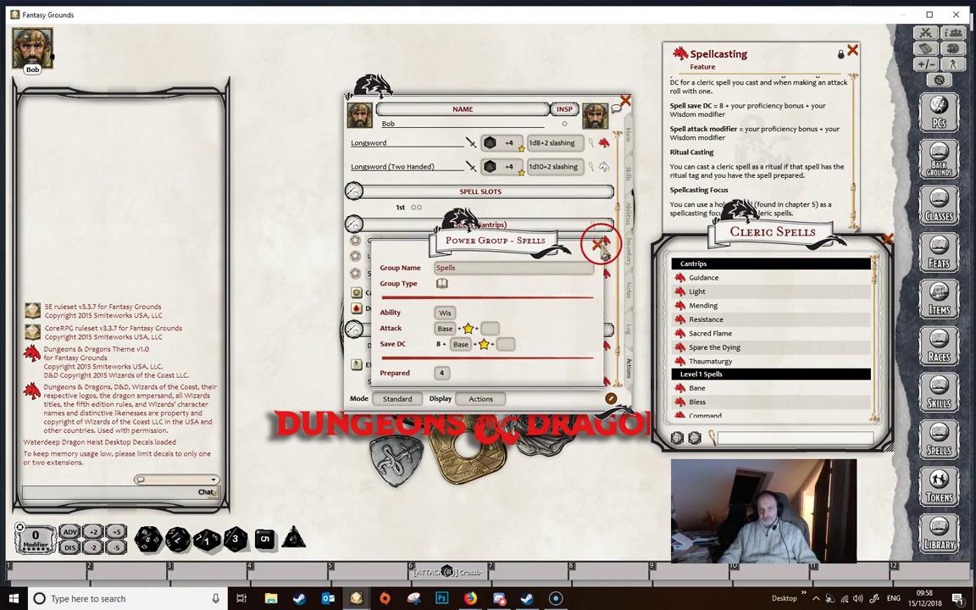
Step: Close the Spells group settings and scroll back up to Preparing and Casting Spells
click(599, 245)
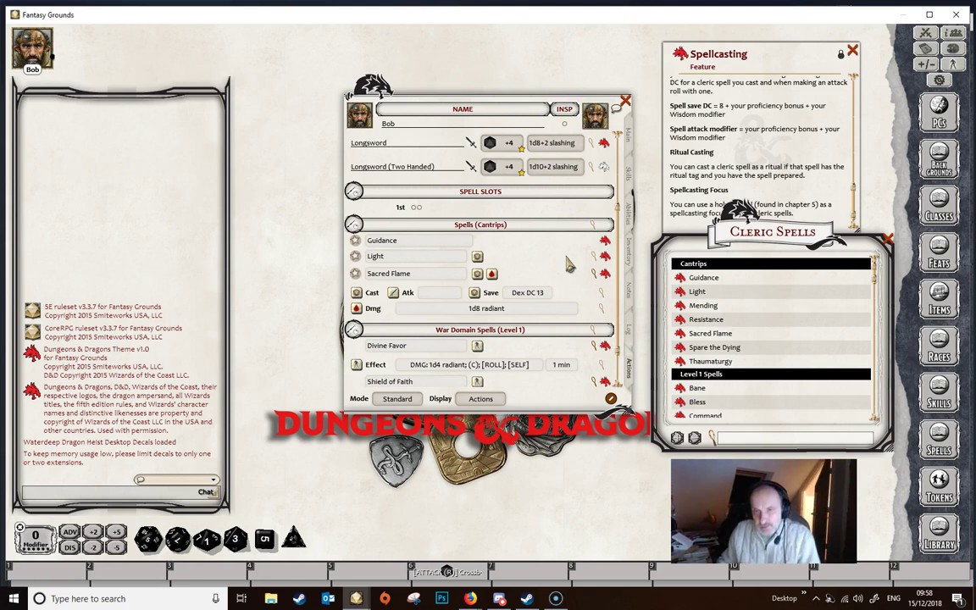
scroll(762, 174, up, 5)
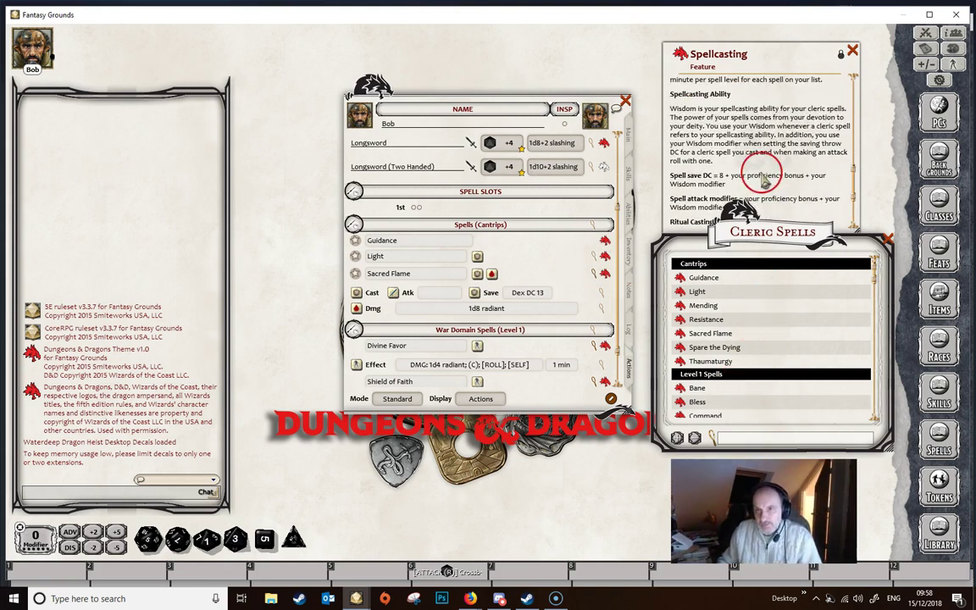
scroll(765, 180, up, 1)
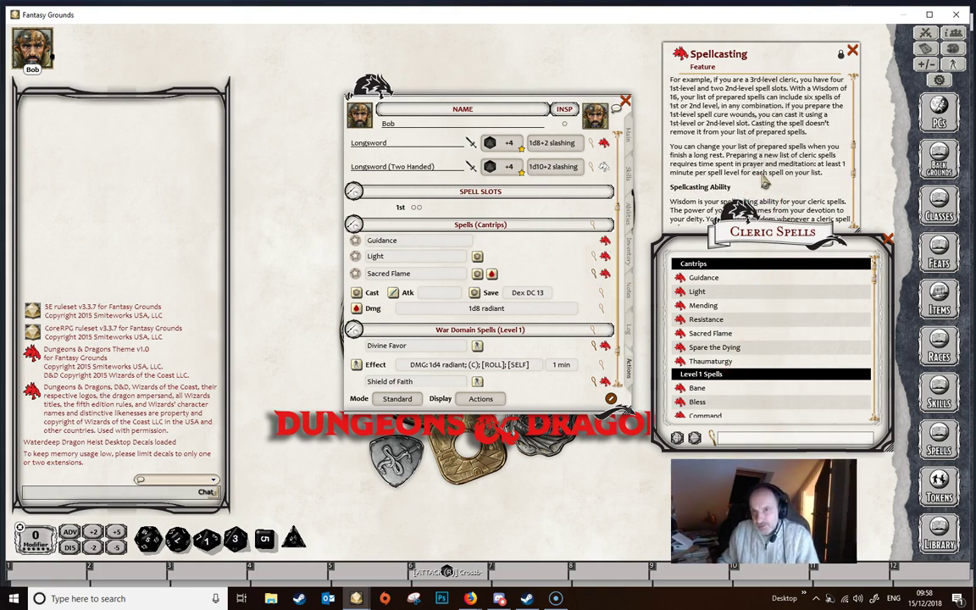
scroll(763, 181, up, 4)
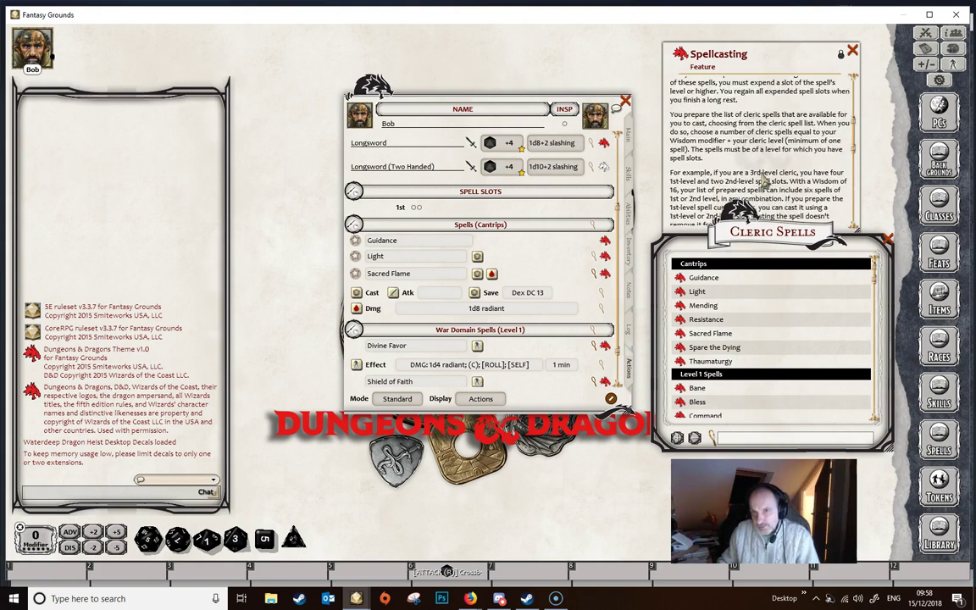
scroll(765, 181, up, 2)
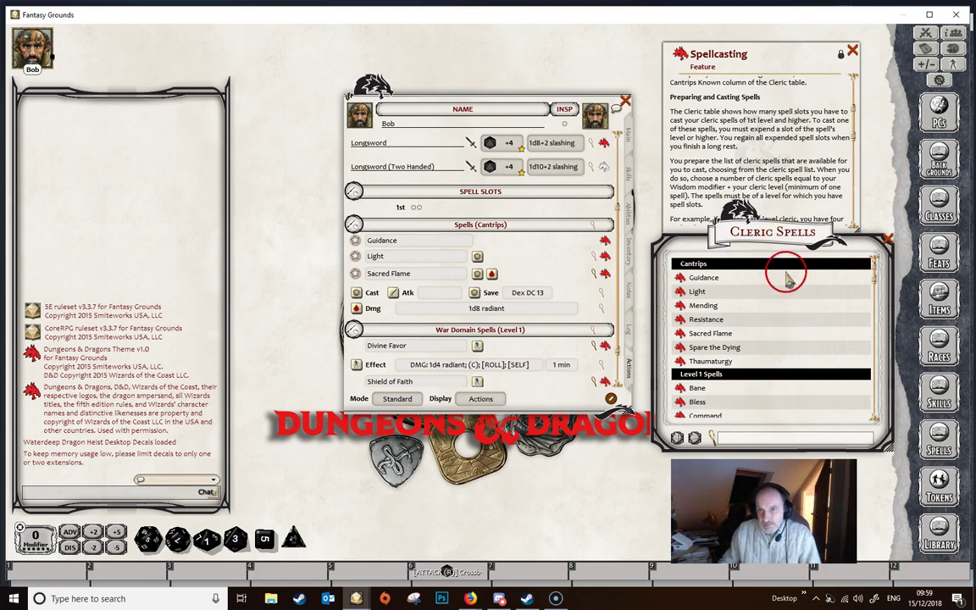
Step: Add Bane, Command, Create or Destroy Water, Detect Poison and Disease and Healing Word as level 1 spells
scroll(776, 304, down, 1)
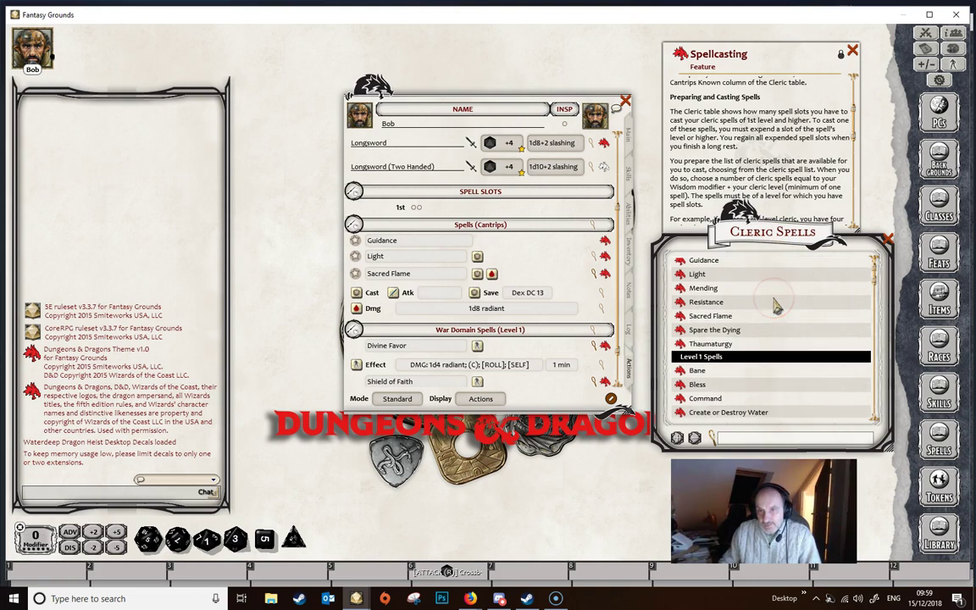
scroll(776, 308, down, 7)
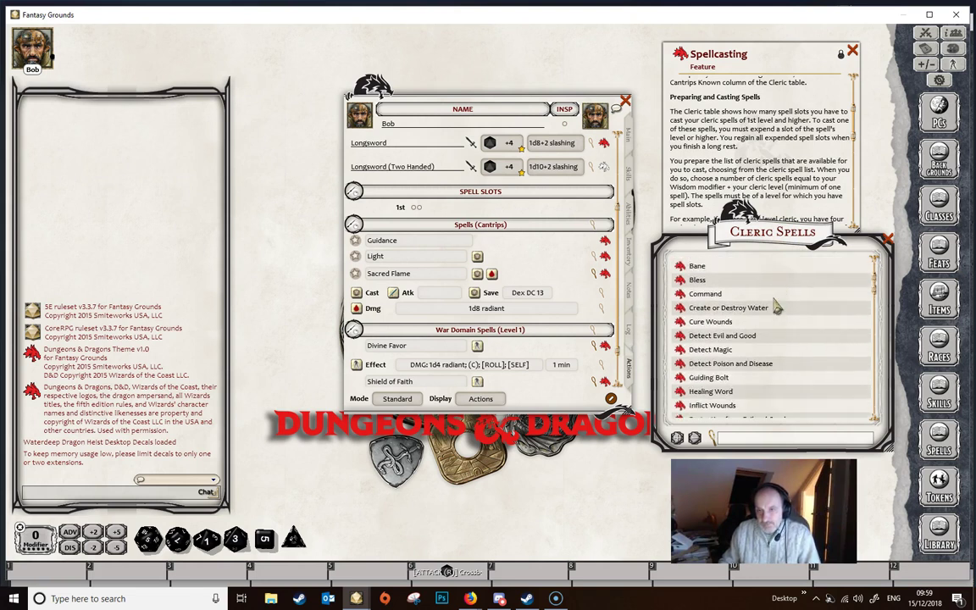
scroll(776, 308, down, 6)
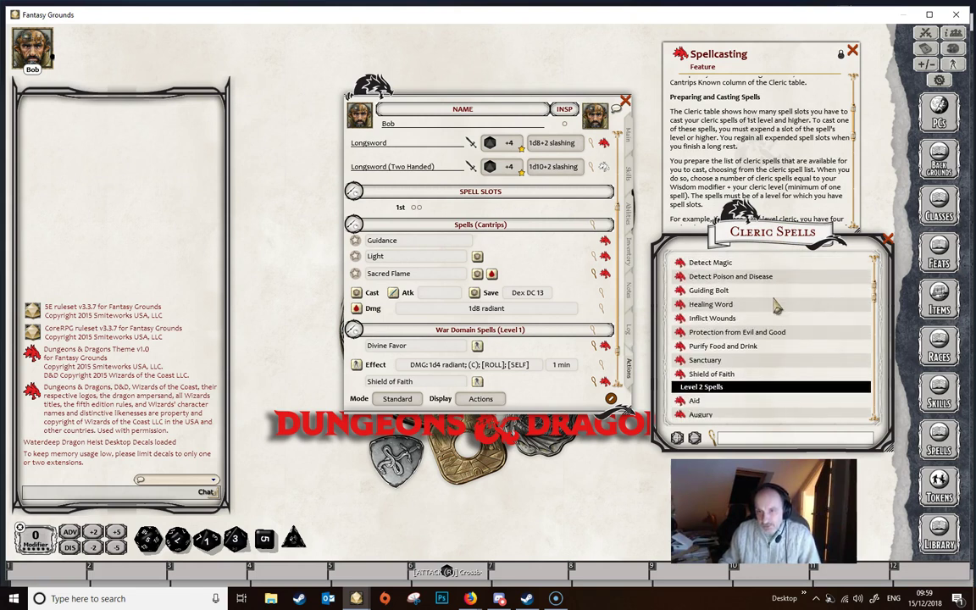
scroll(776, 306, up, 9)
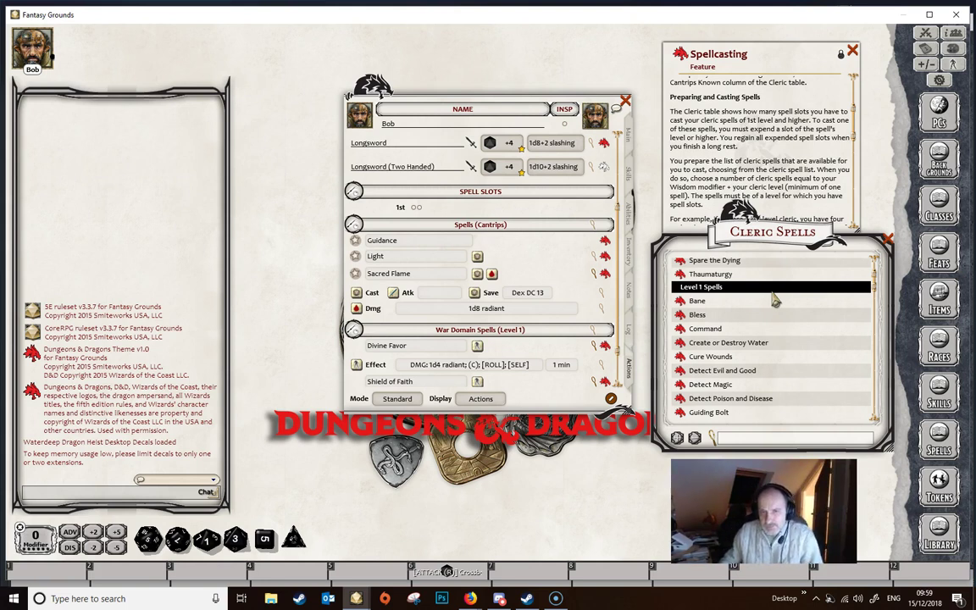
click(773, 319)
scroll(695, 297, down, 1)
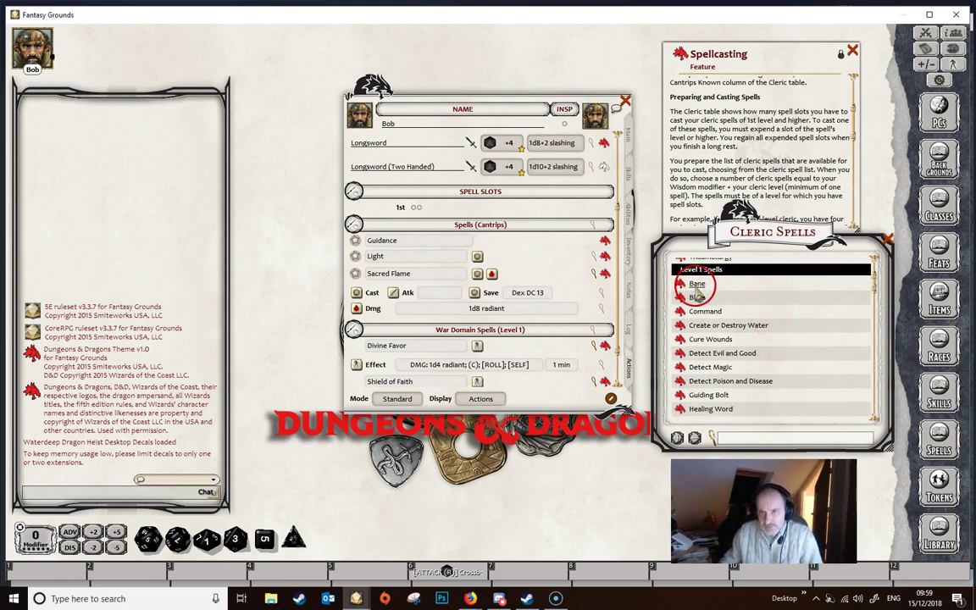
scroll(574, 361, down, 2)
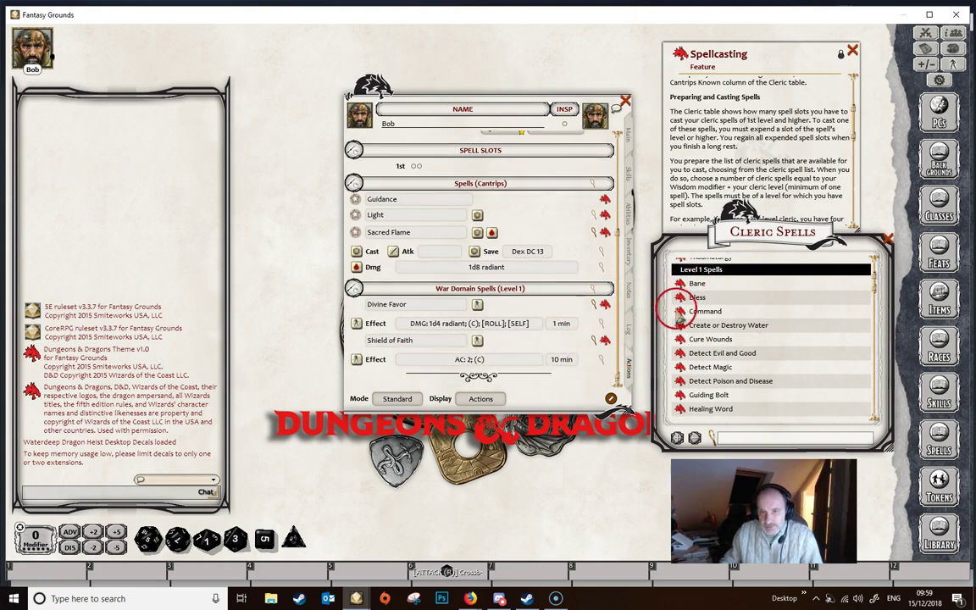
drag(683, 293, 478, 194)
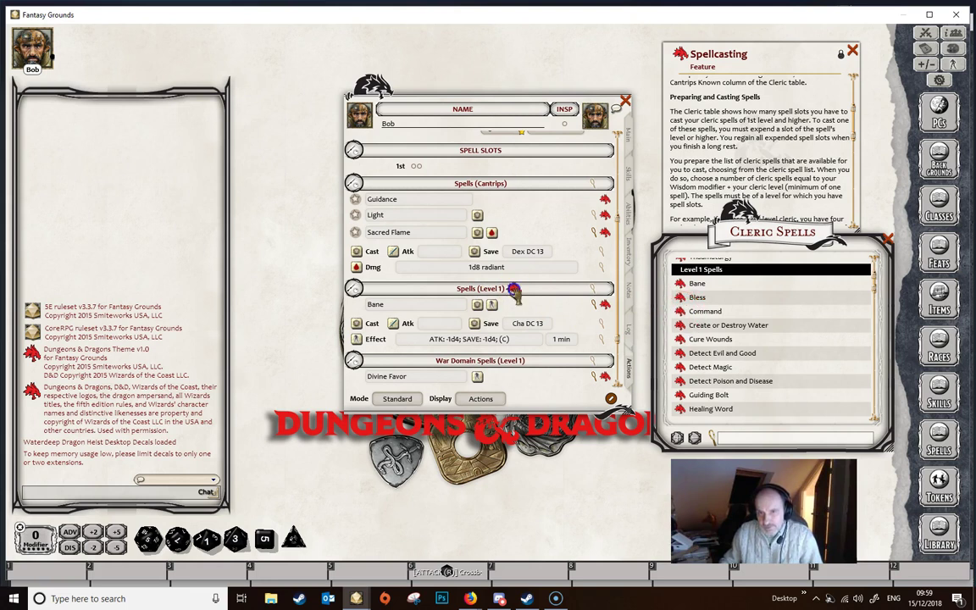
drag(513, 292, 516, 290)
drag(678, 336, 494, 293)
drag(681, 388, 492, 307)
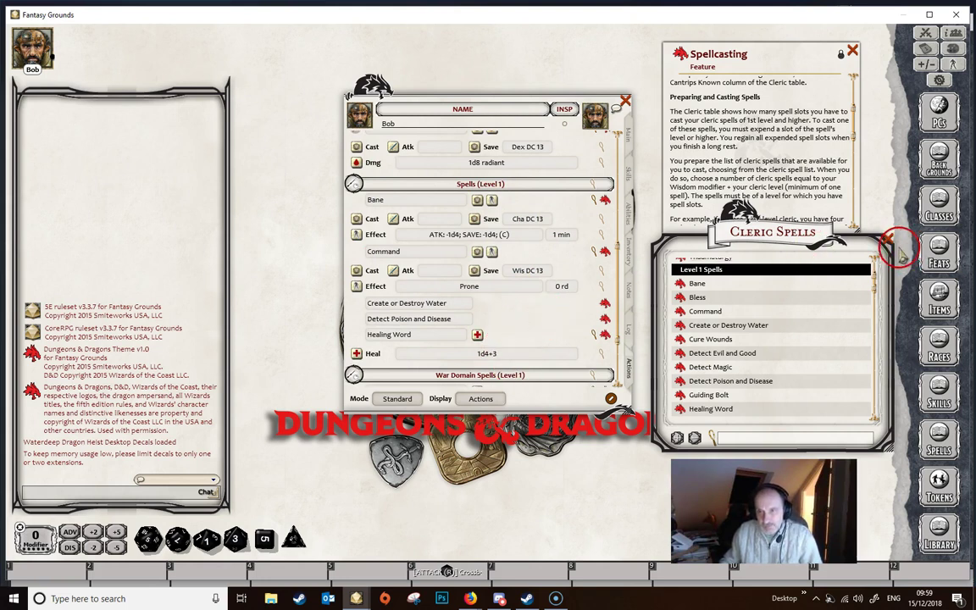
Step: Close the Cleric Spells list and Spellcasting description, and collapse Bane, Command and Healing Word details
click(886, 240)
click(852, 51)
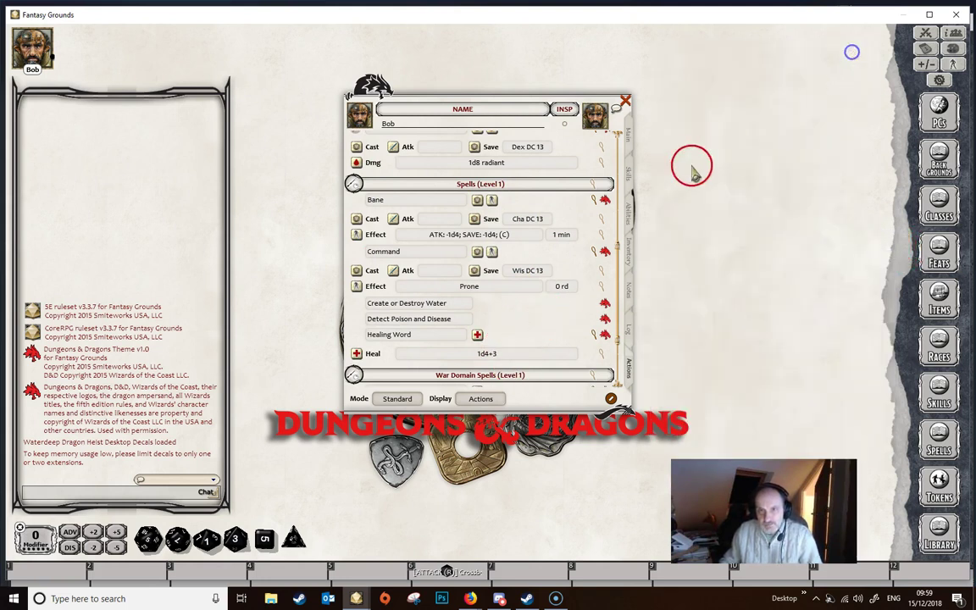
click(597, 201)
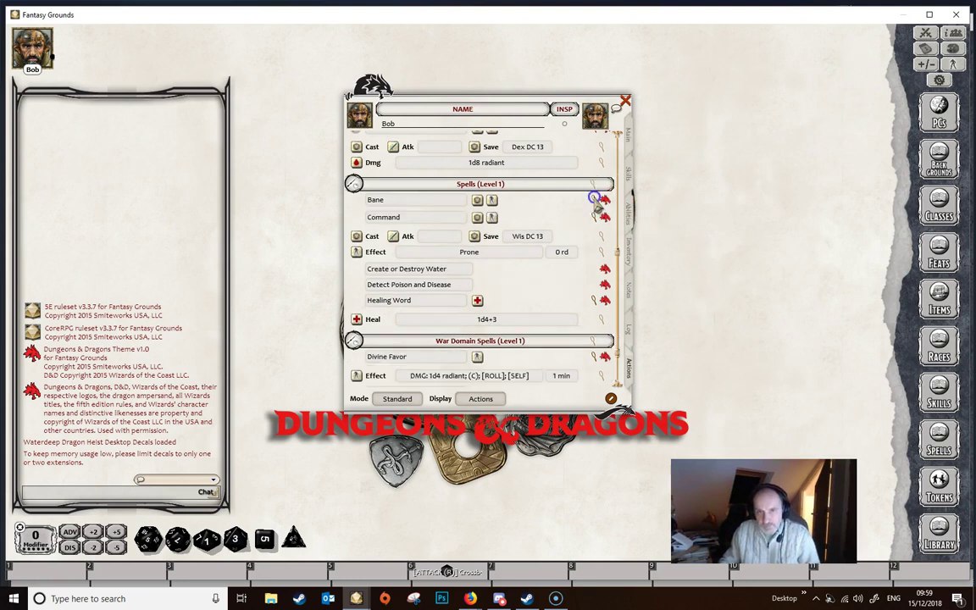
click(596, 217)
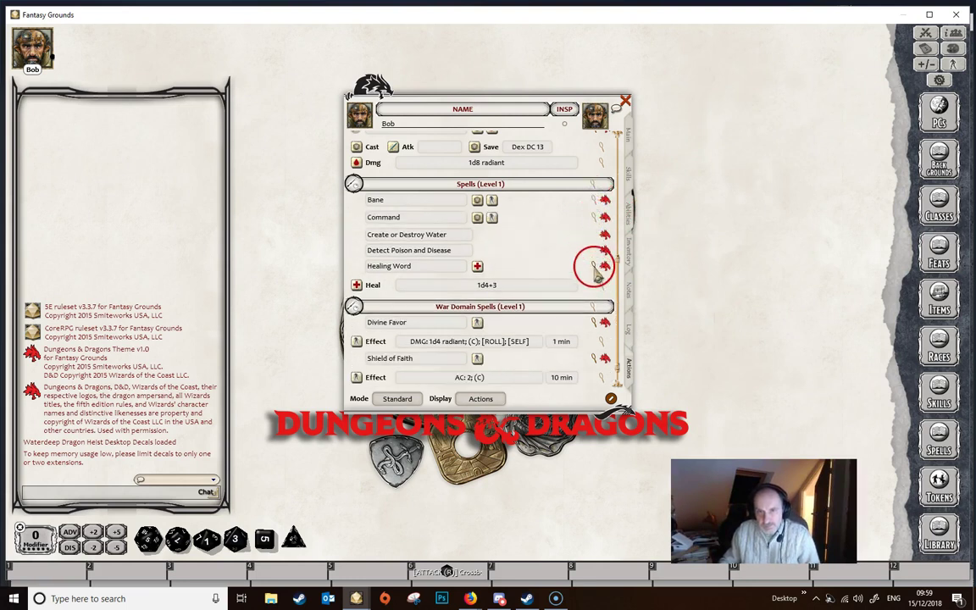
click(594, 265)
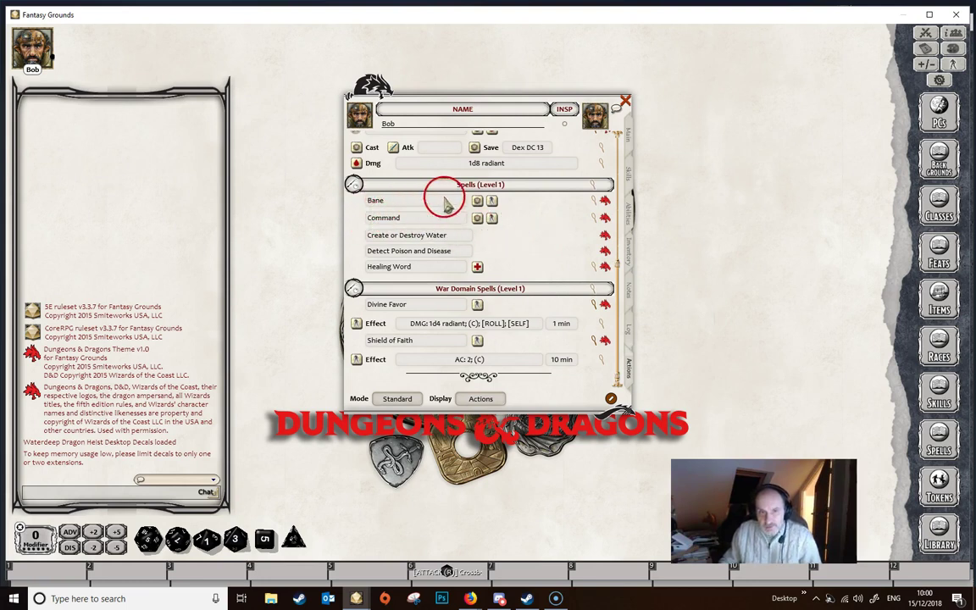
Step: Expand and re-collapse Bane, then hide the Divine Favor and Shield of Faith effect lines
click(594, 200)
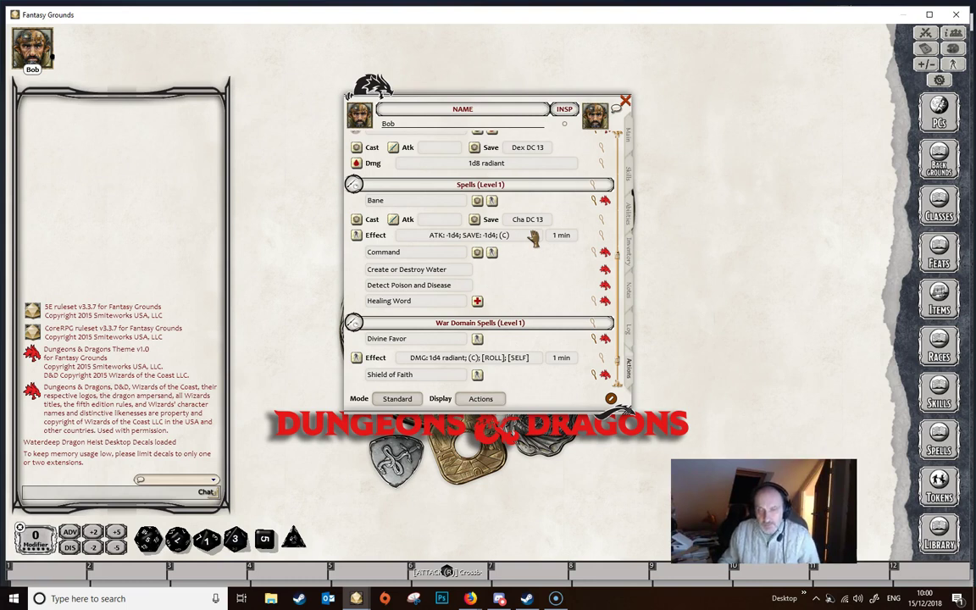
click(597, 201)
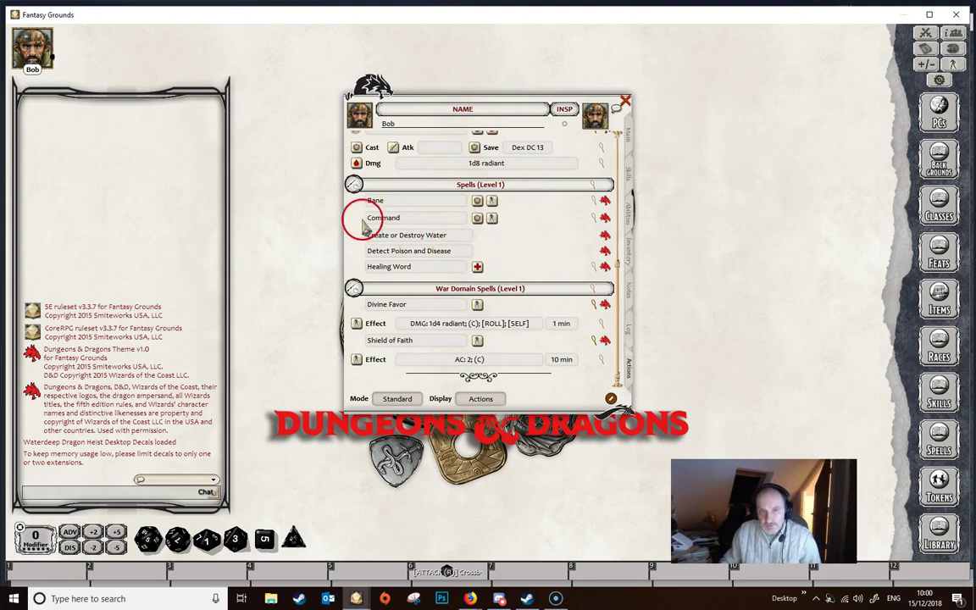
click(603, 309)
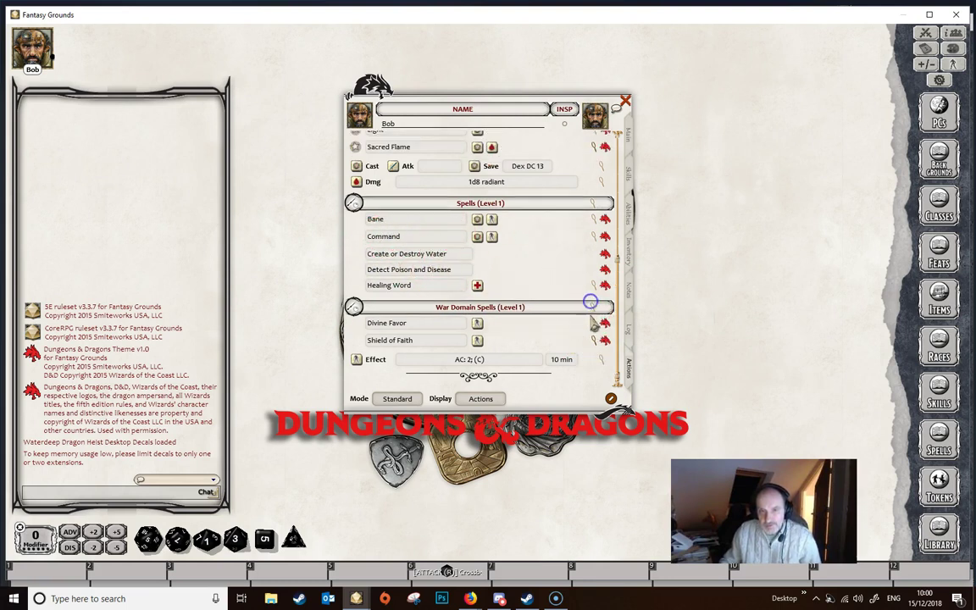
click(602, 344)
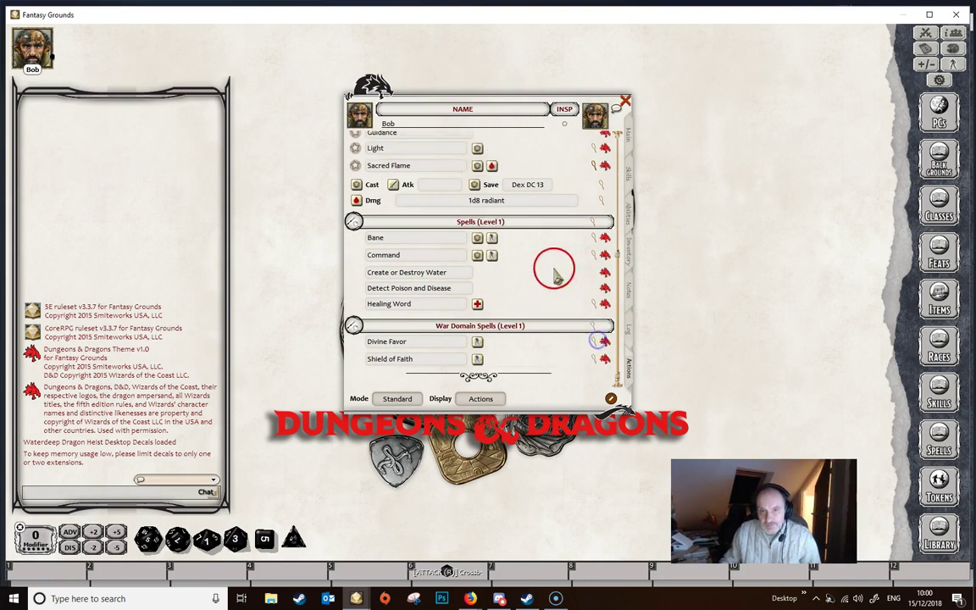
Step: Prepare every level 1 spell except Command, then set the spell list Mode to Combat
click(398, 398)
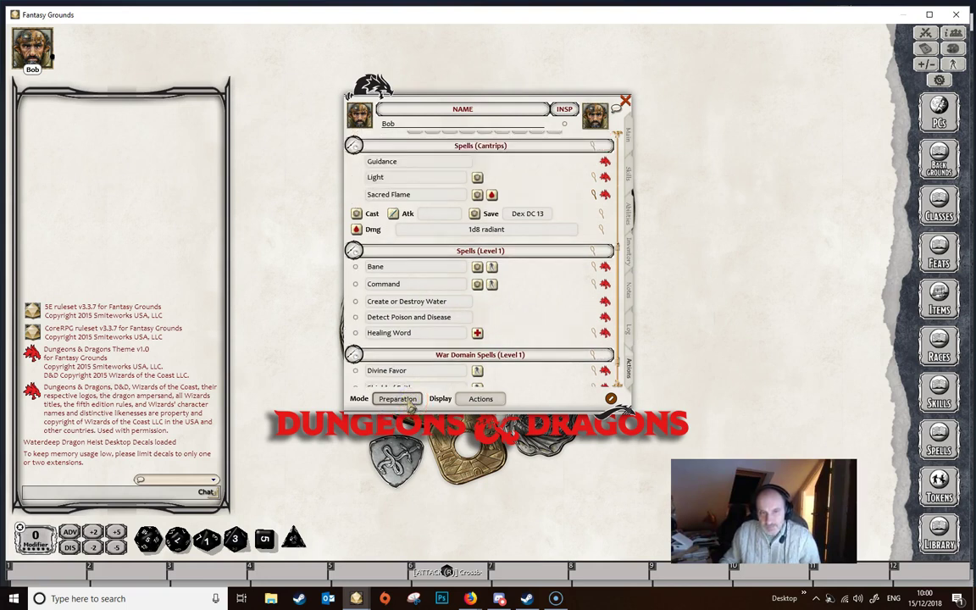
scroll(398, 305, down, 1)
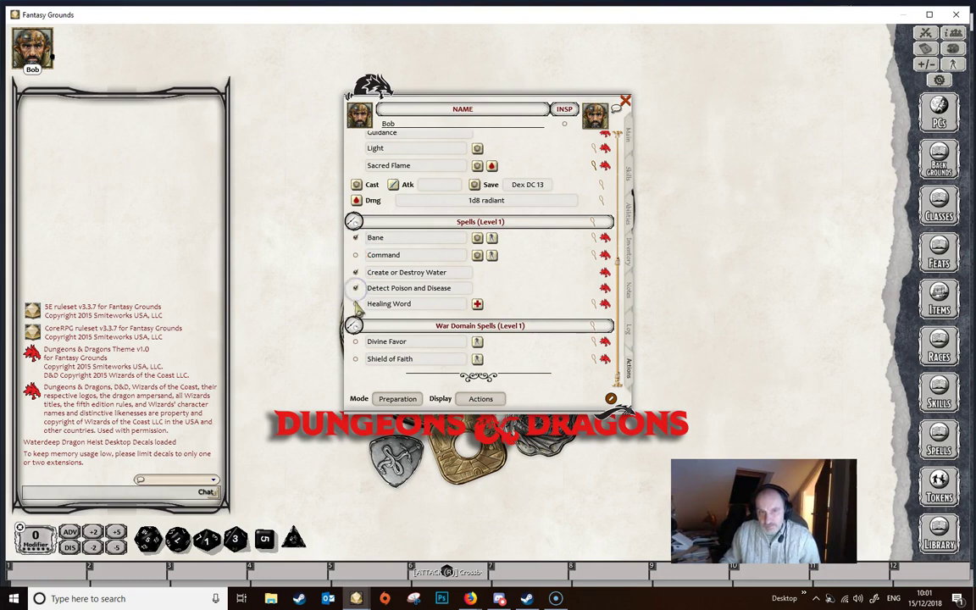
click(394, 400)
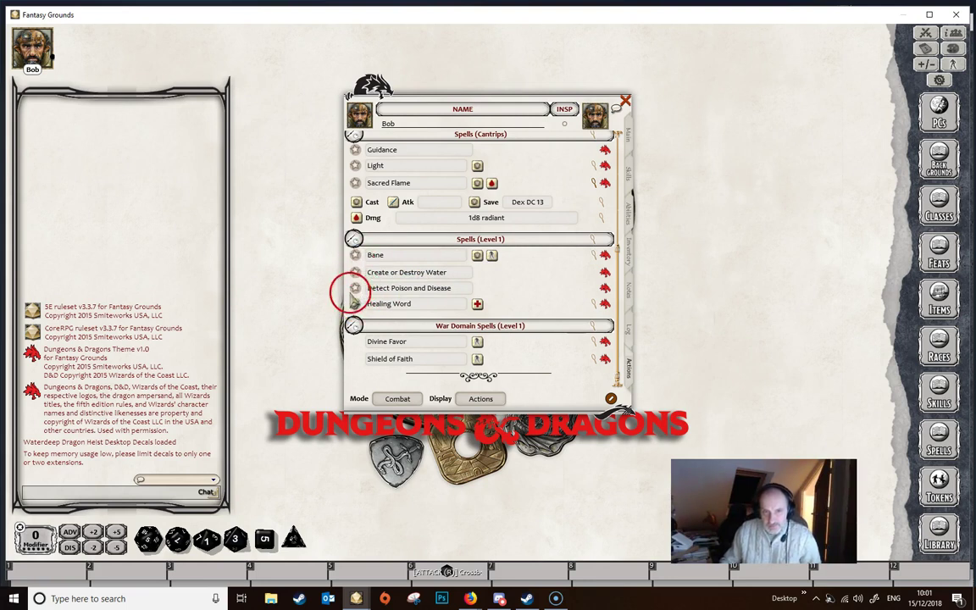
click(402, 399)
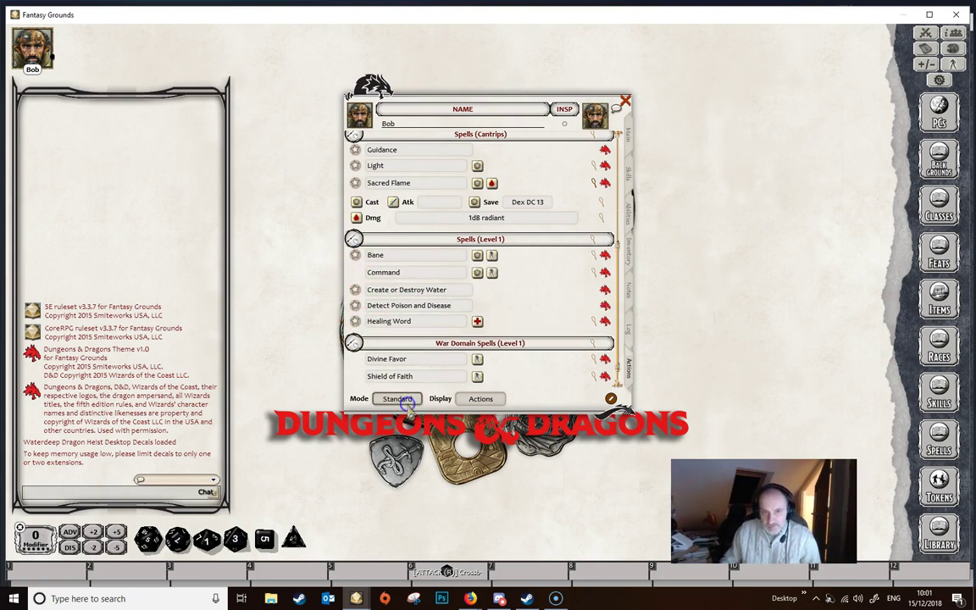
click(407, 405)
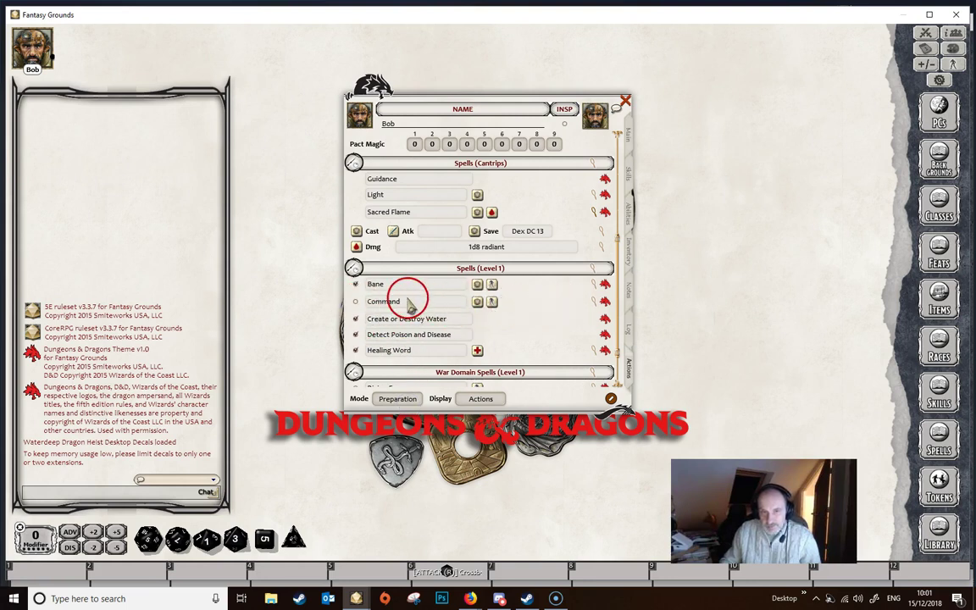
click(398, 399)
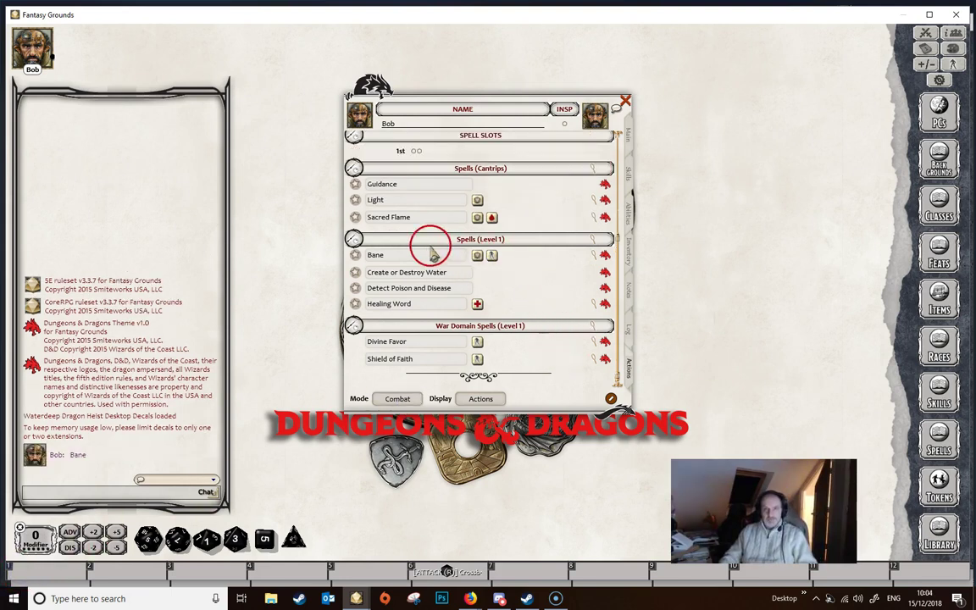
Step: Set the Spells group's Prepared count to 4 and close its settings
click(594, 241)
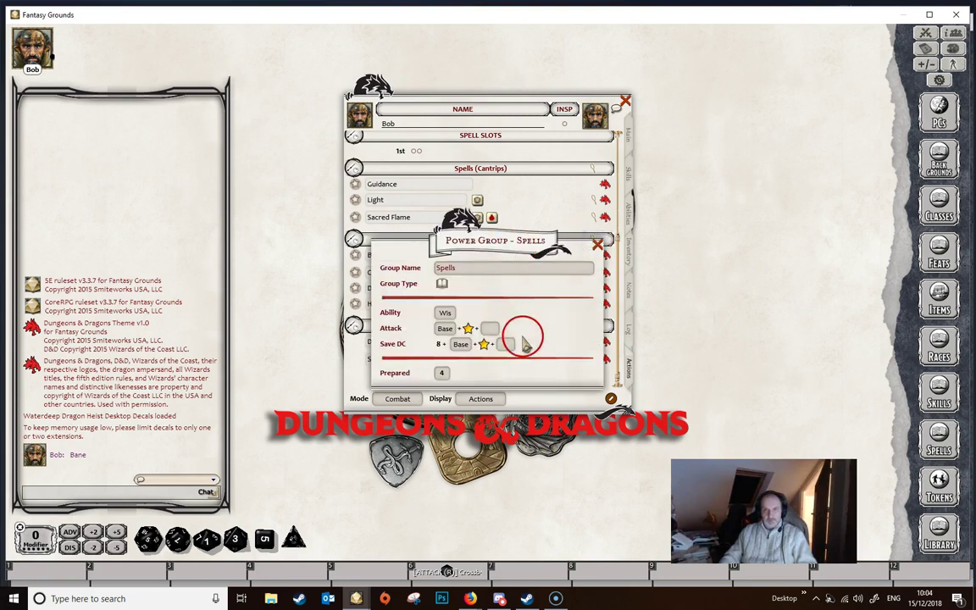
scroll(443, 374, up, 4)
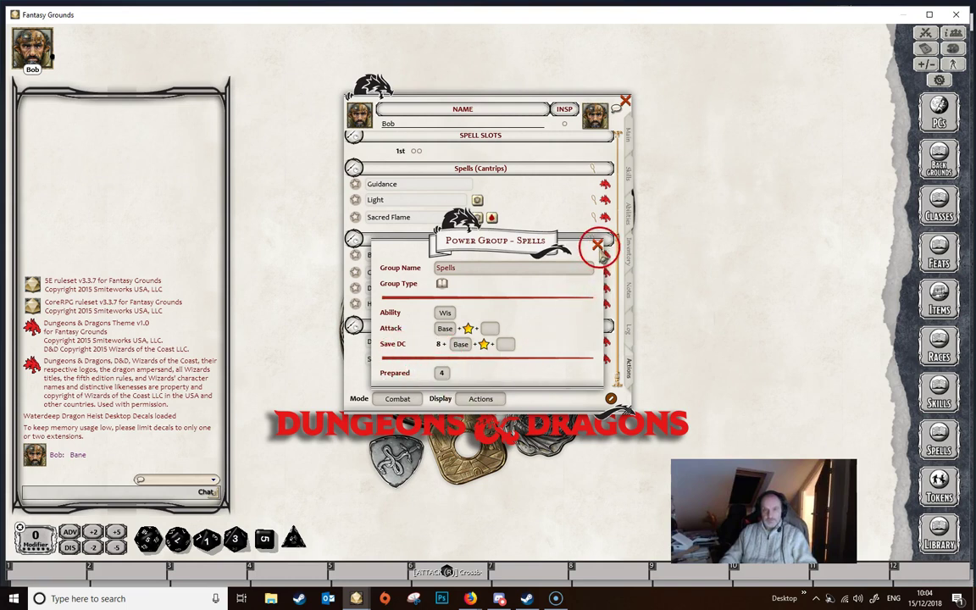
click(599, 246)
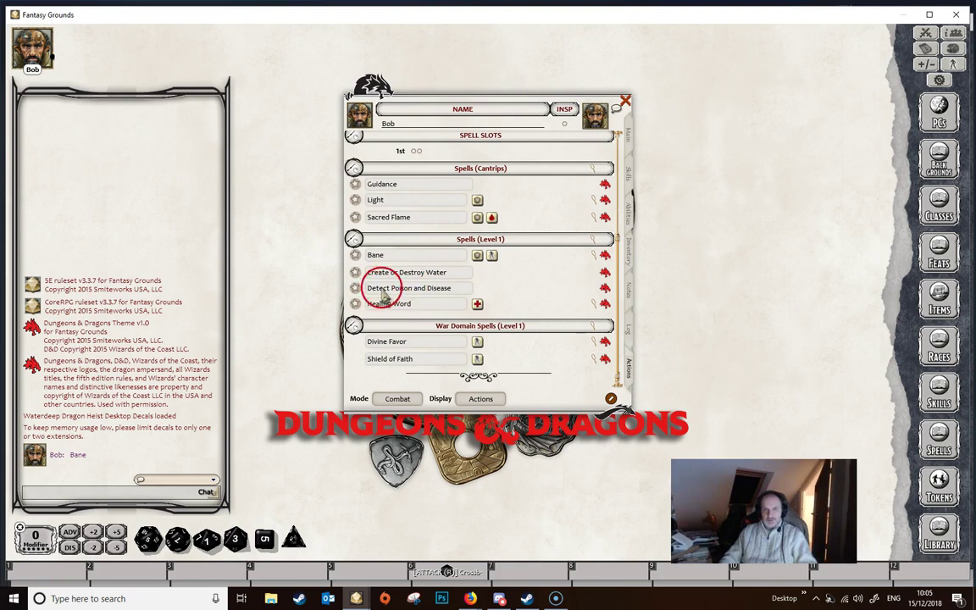
Step: Check off both 1st-level spell slot circles under Spell Slots
scroll(392, 288, up, 1)
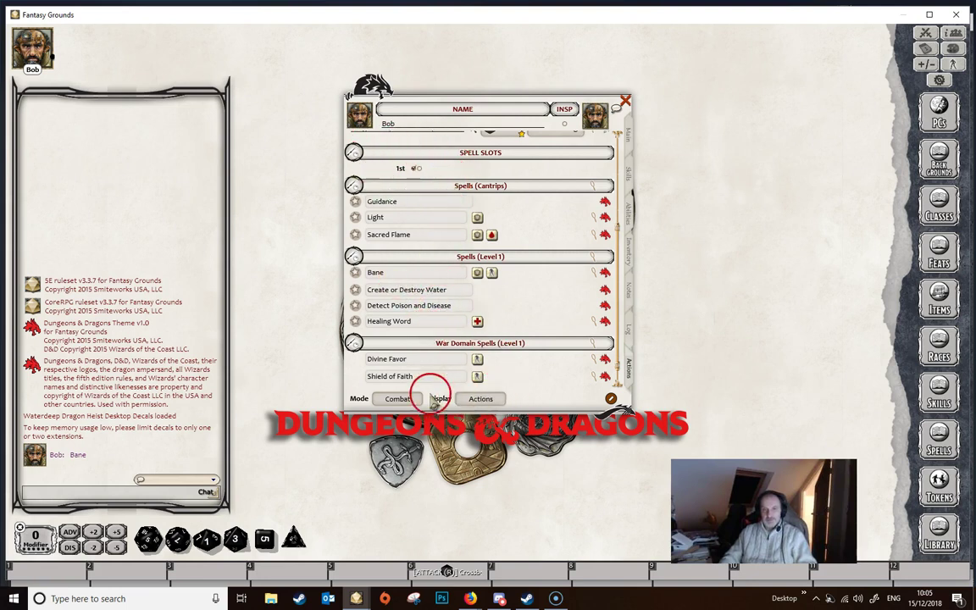
click(419, 169)
scroll(421, 172, up, 3)
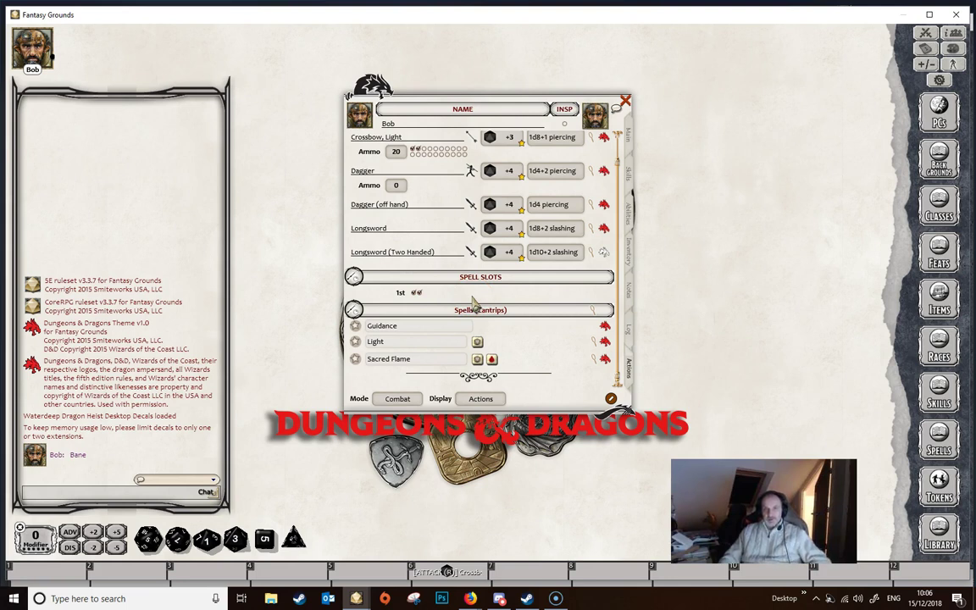
Step: Free one of the used 1st-level slots and scroll back to the level 1 spells
click(420, 294)
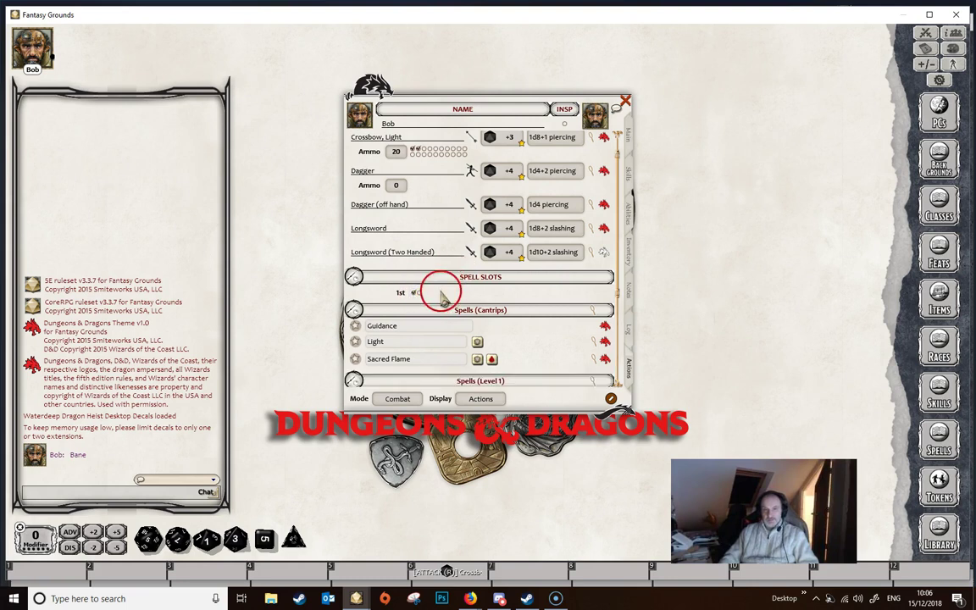
scroll(440, 295, down, 5)
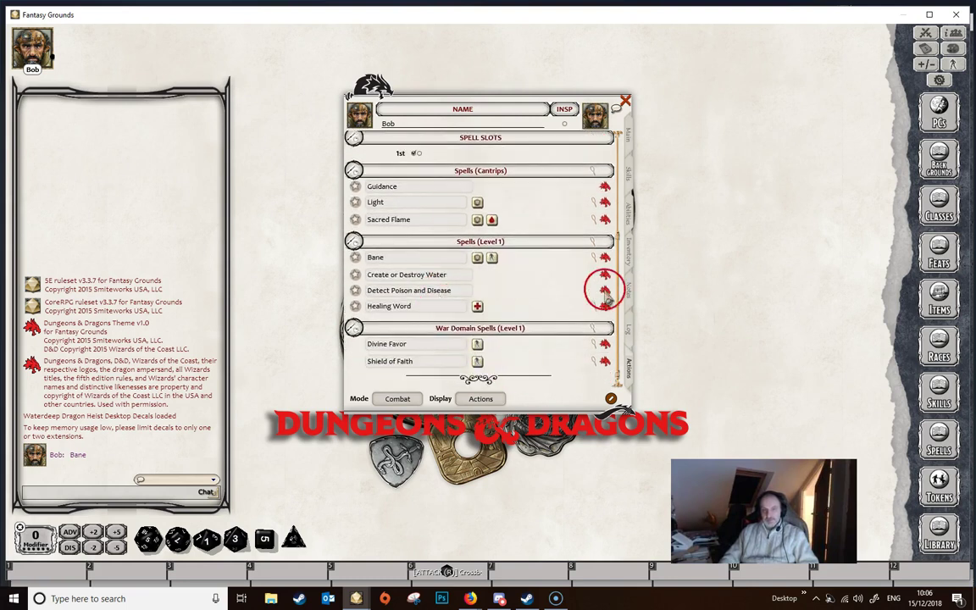
scroll(462, 262, up, 2)
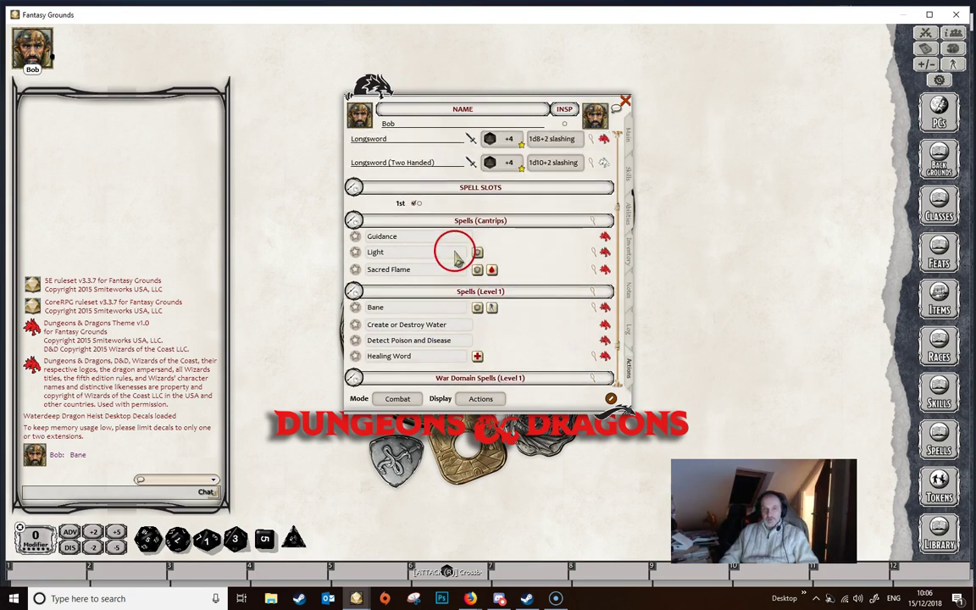
scroll(475, 271, down, 2)
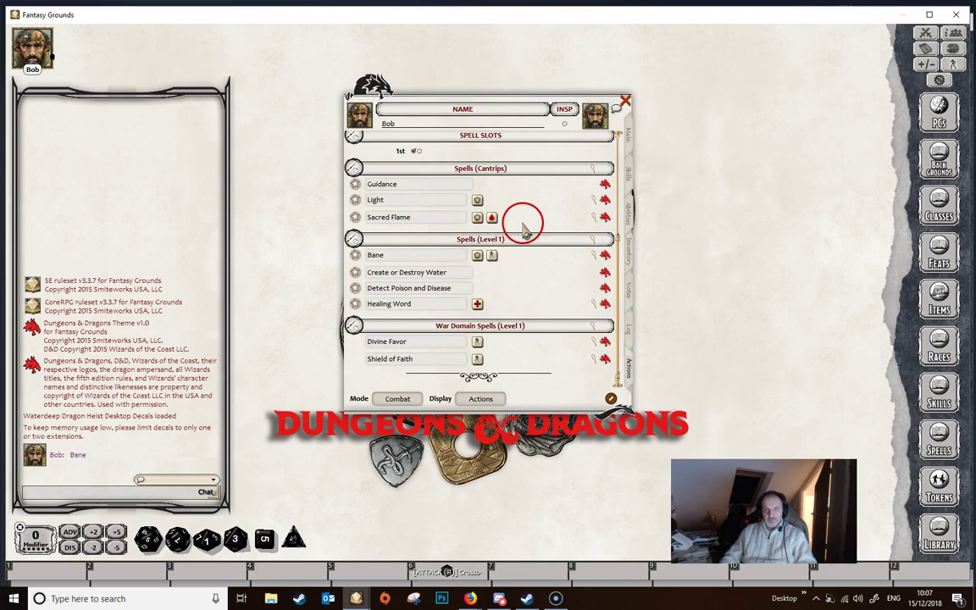
scroll(522, 217, up, 3)
scroll(525, 211, down, 2)
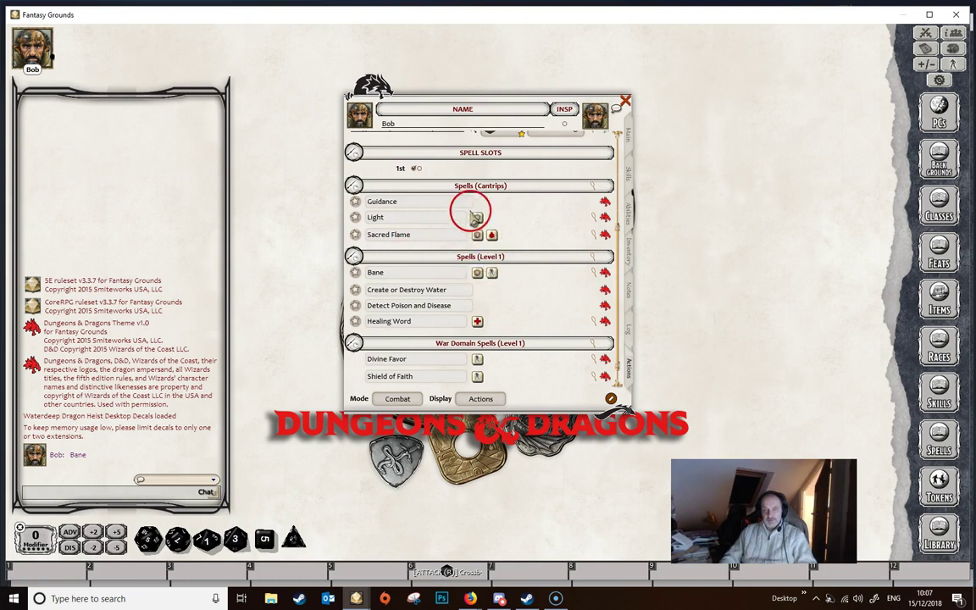
scroll(509, 229, down, 1)
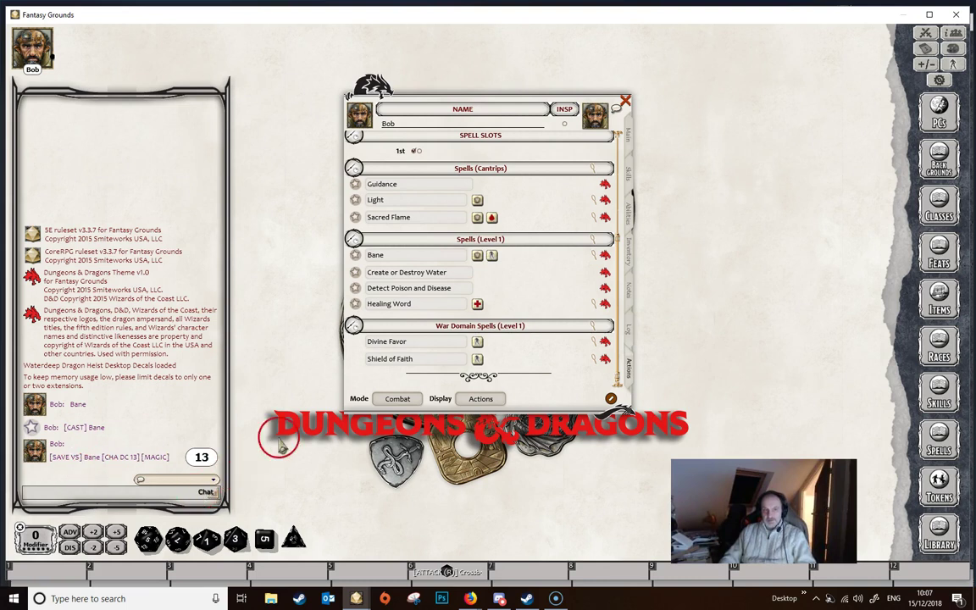
Step: Post Bane's -1d4 attack and save effect, then roll Healing Word for 4 (+3) healing
click(492, 255)
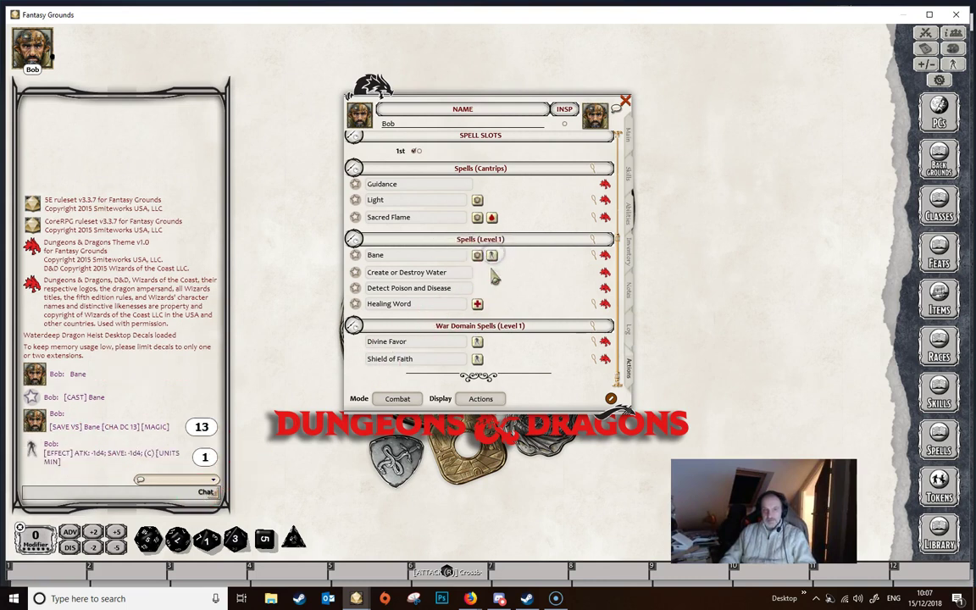
mouse_move(202, 449)
mouse_down()
mouse_move(144, 462)
mouse_move(211, 461)
mouse_move(386, 344)
mouse_move(523, 283)
mouse_move(514, 311)
mouse_move(480, 305)
mouse_up()
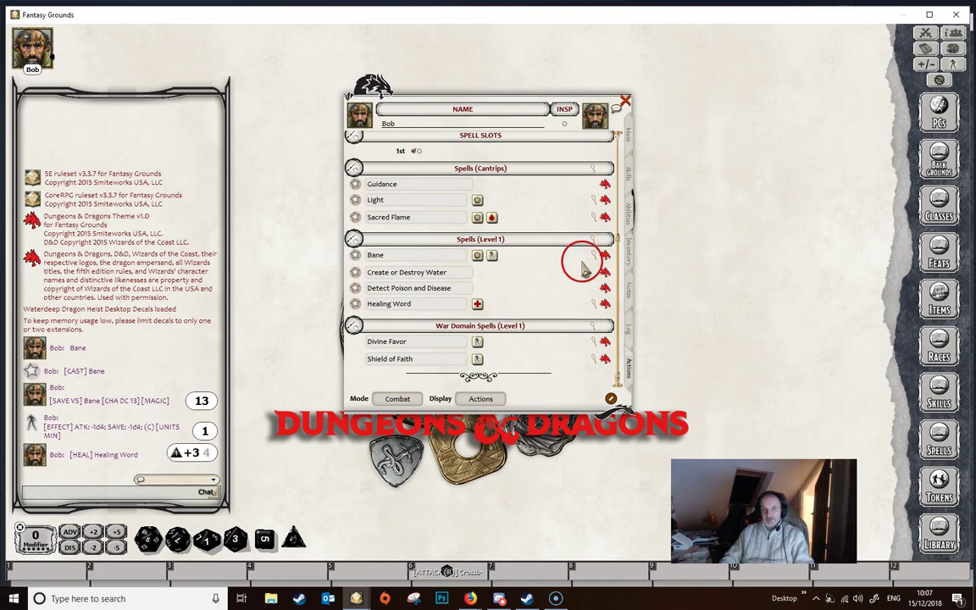
drag(585, 270, 483, 273)
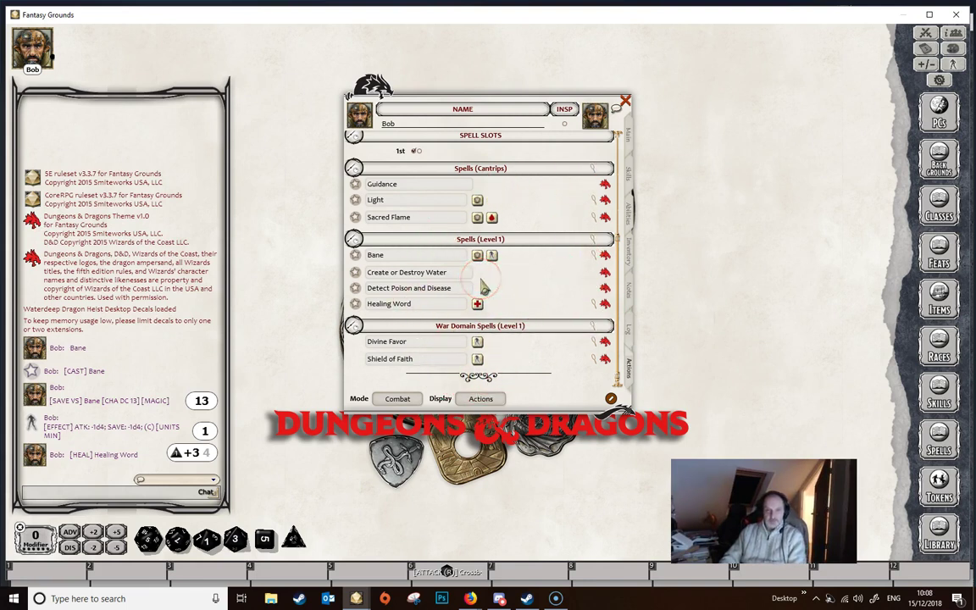
drag(461, 347, 522, 301)
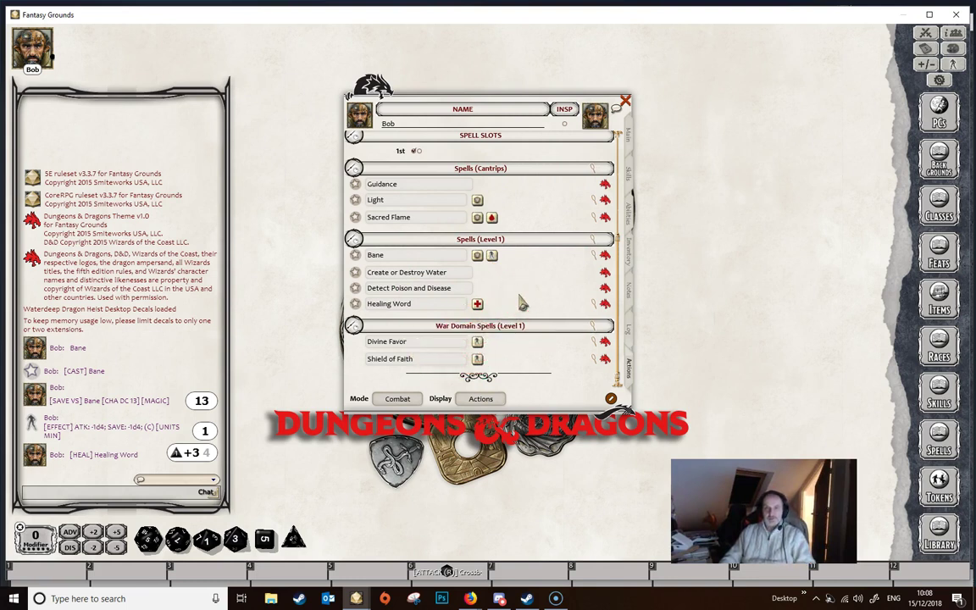
drag(523, 301, 363, 410)
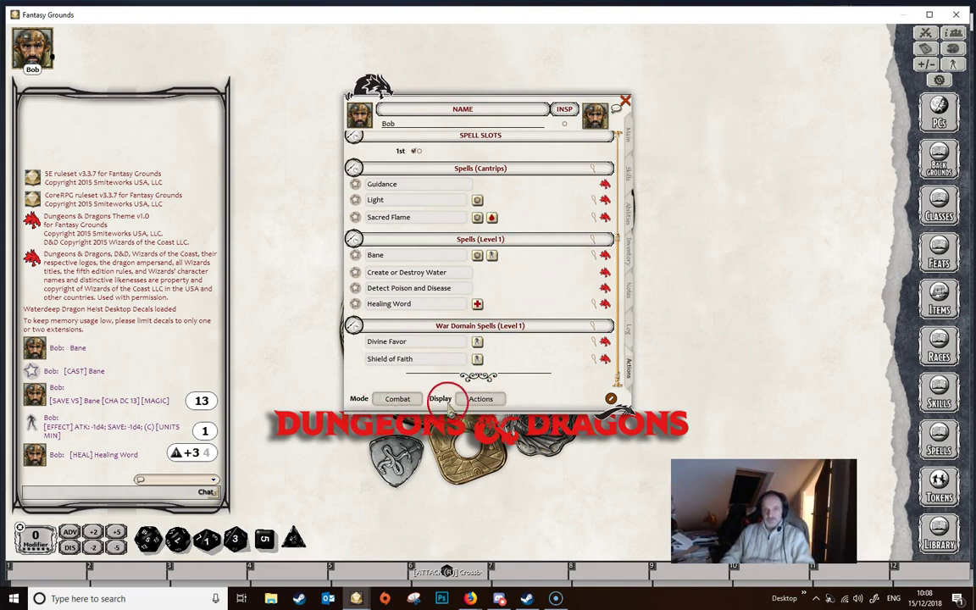
drag(449, 406, 483, 407)
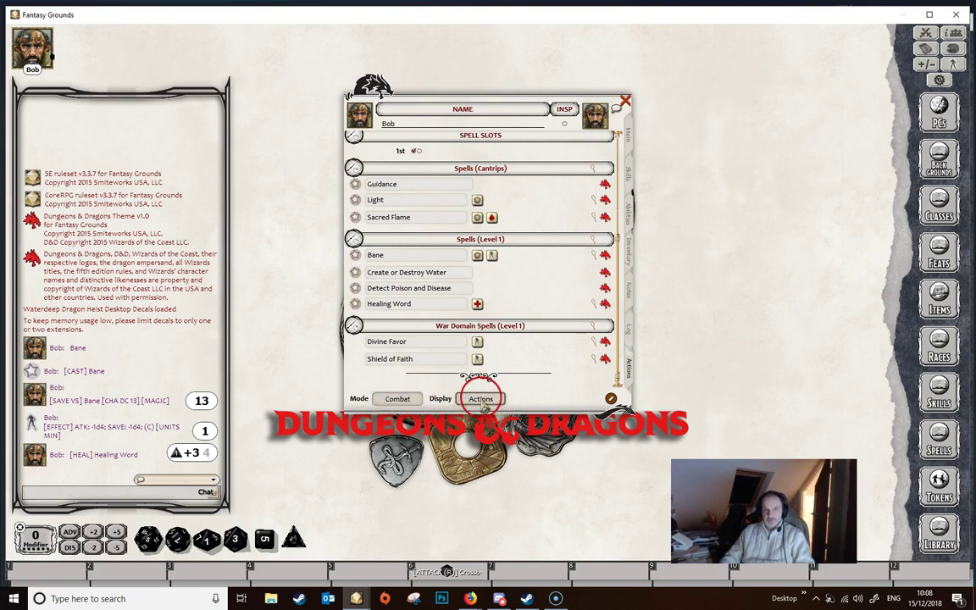